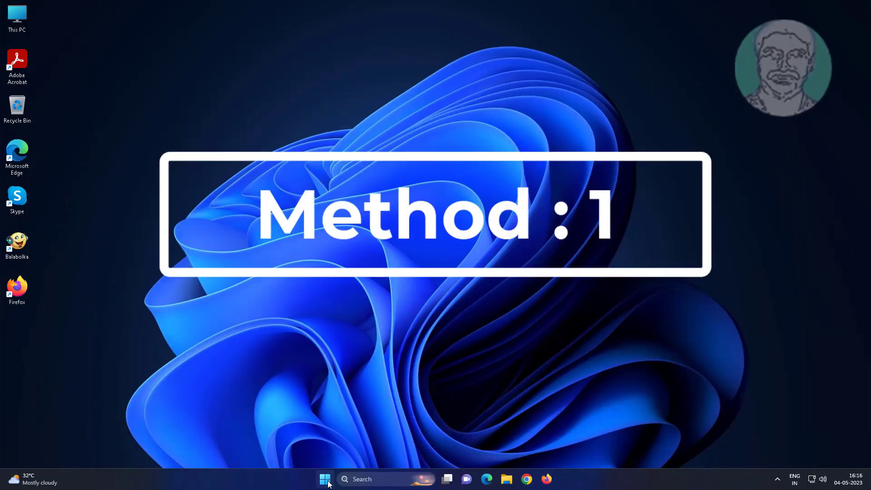
# - Bring up the Start menu from the taskbar
pyautogui.click(325, 479)
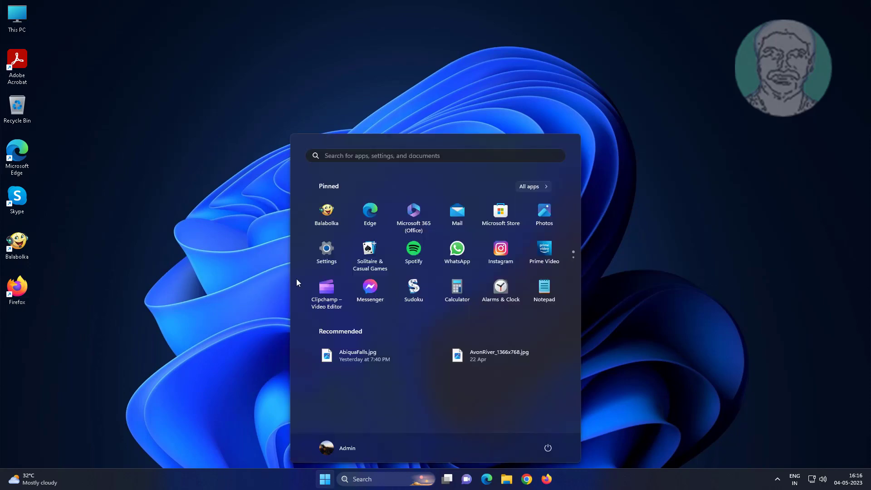
# - Reach Other troubleshooters via Settings > System > Troubleshoot
pyautogui.click(315, 251)
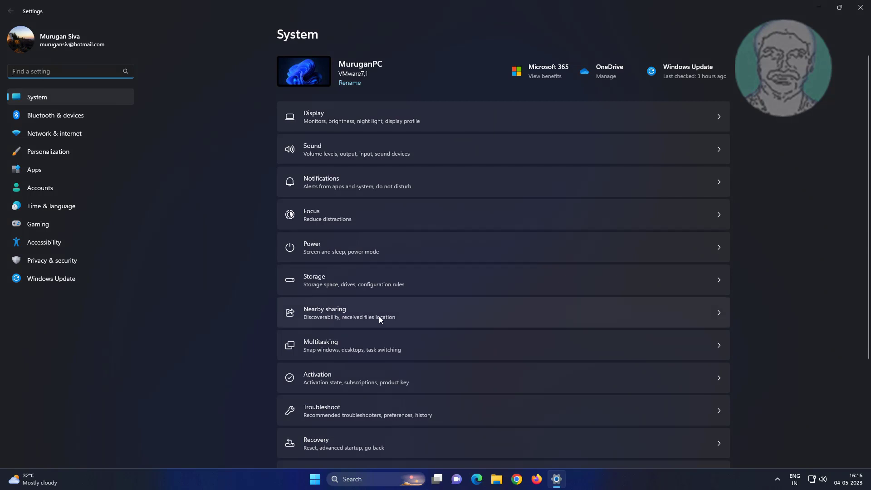
pyautogui.scroll(-2, 379, 320)
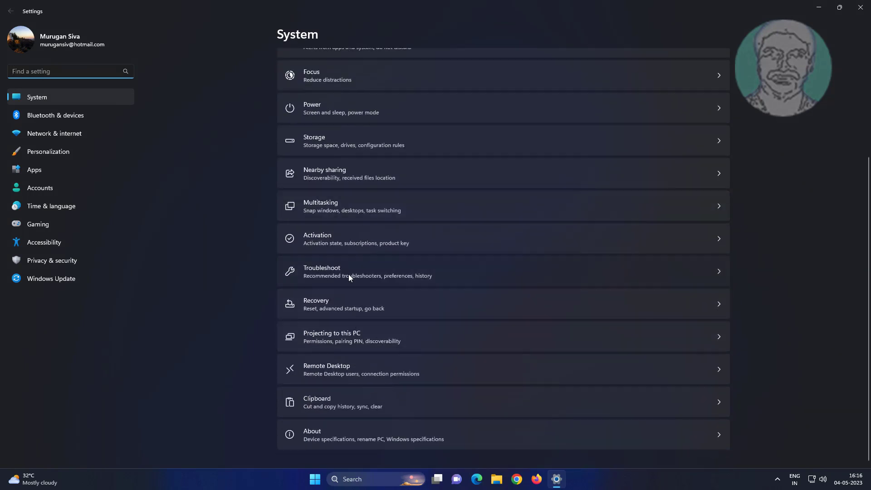
pyautogui.click(350, 277)
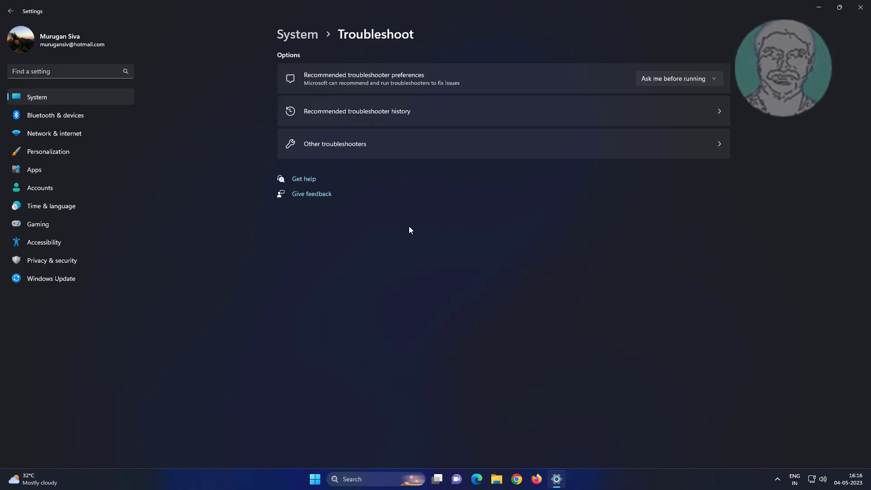
pyautogui.click(371, 154)
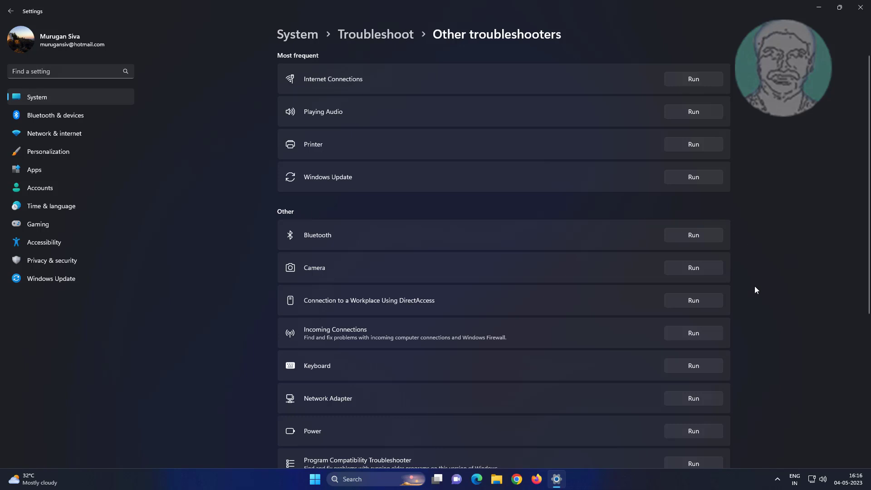
pyautogui.scroll(-2, 754, 289)
pyautogui.scroll(-2, 755, 289)
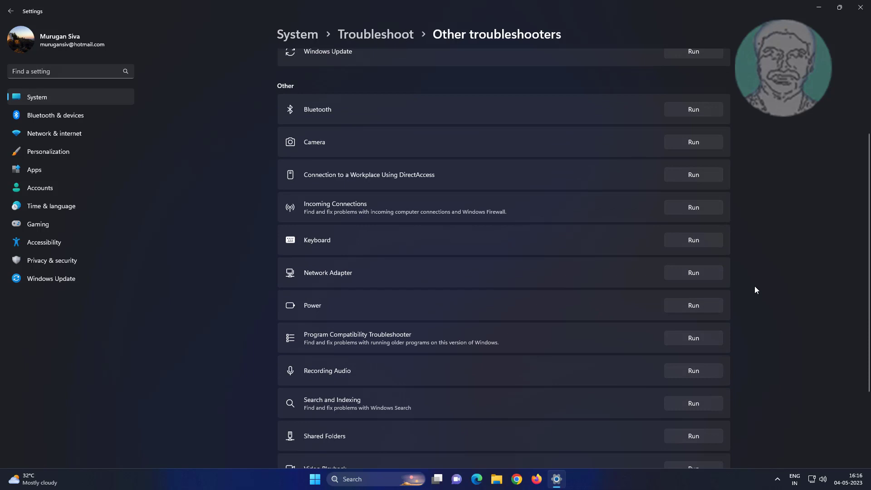
pyautogui.scroll(-2, 754, 286)
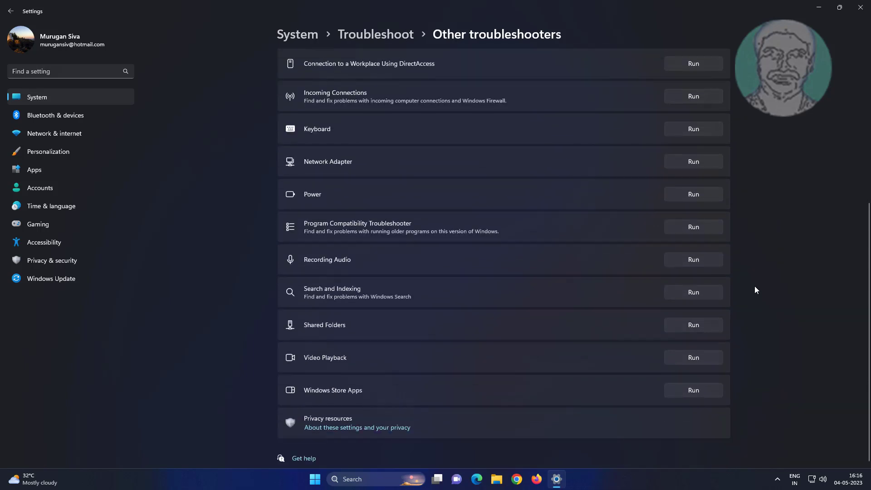
# - Run the Power troubleshooter from the Other troubleshooters list
pyautogui.click(686, 198)
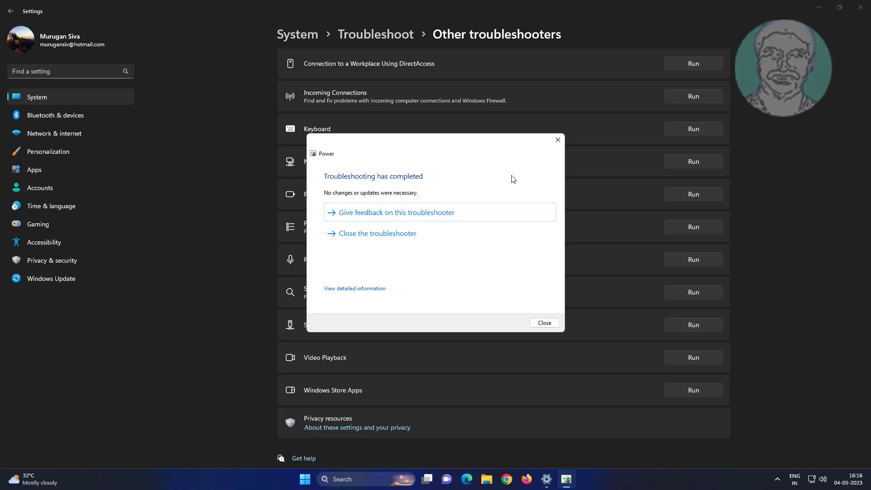
# - Dismiss the Power troubleshooter and launch Device Manager from the Win+X menu
pyautogui.click(544, 323)
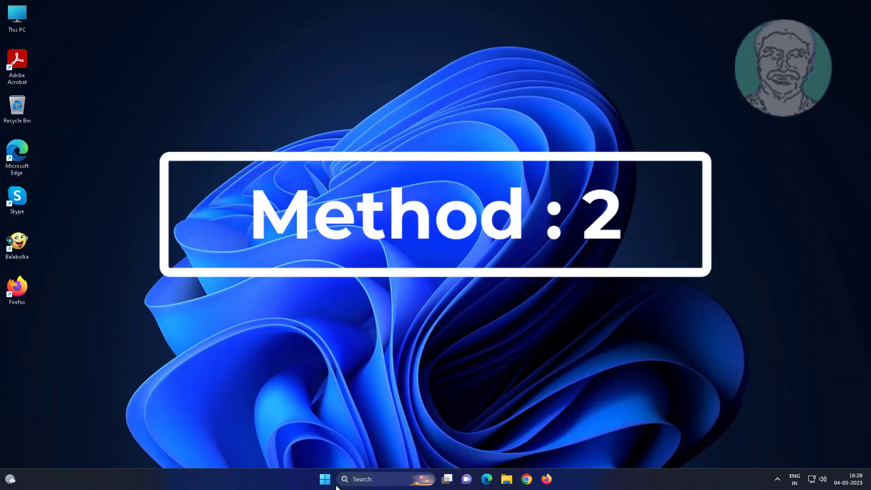
pyautogui.rightClick(327, 481)
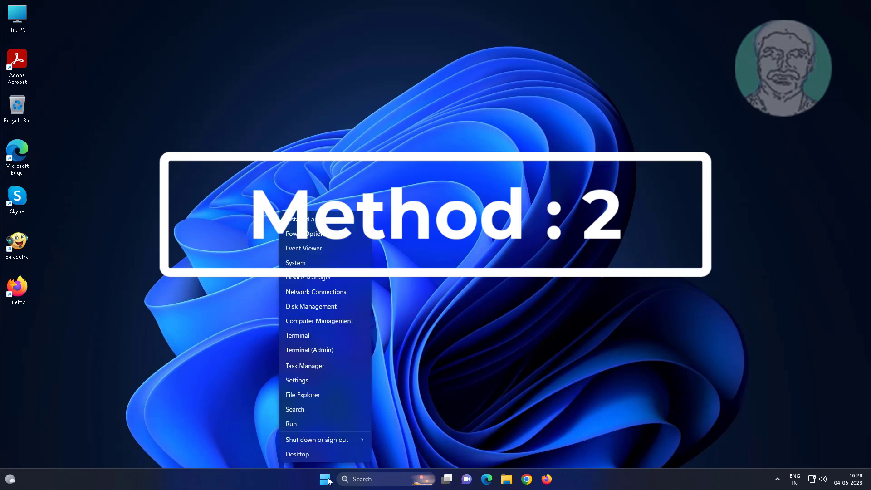
pyautogui.click(281, 275)
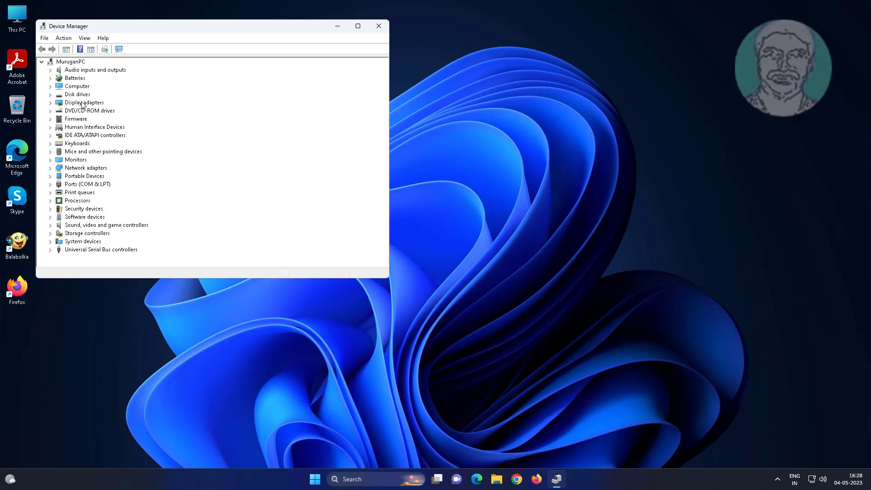
# - Expand Display adapters and enable the VMware SVGA 3D device
pyautogui.click(81, 103)
pyautogui.click(50, 102)
pyautogui.click(97, 110)
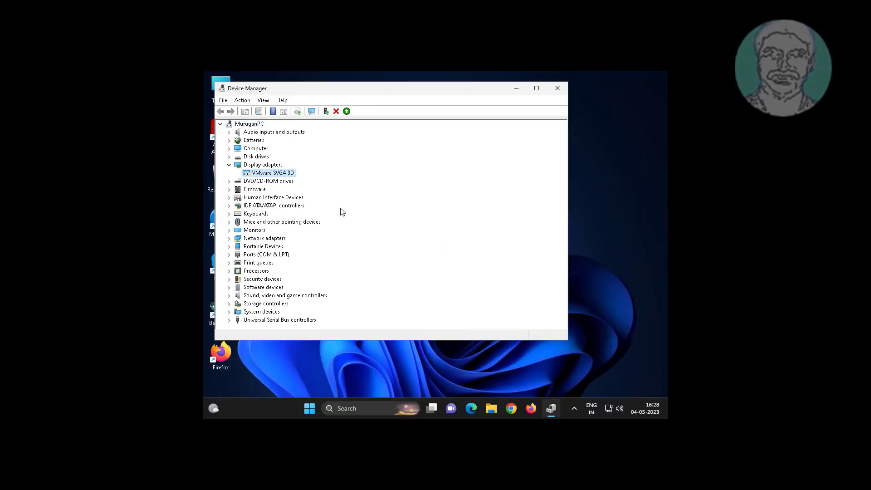
pyautogui.rightClick(284, 174)
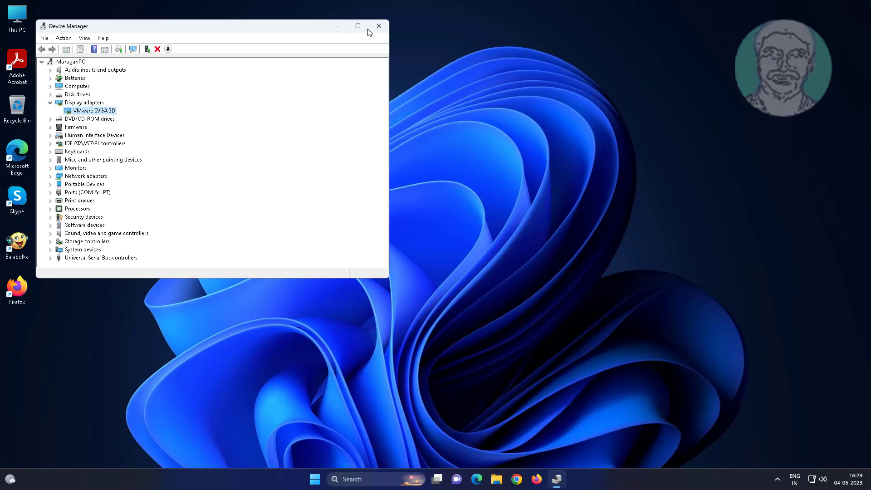
# - Close Device Manager and relaunch it from the Win+X menu
pyautogui.click(375, 26)
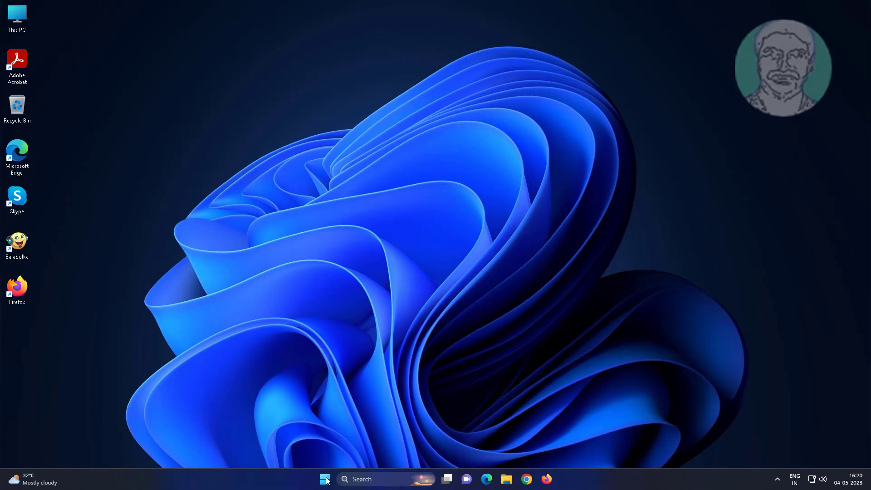
pyautogui.rightClick(326, 479)
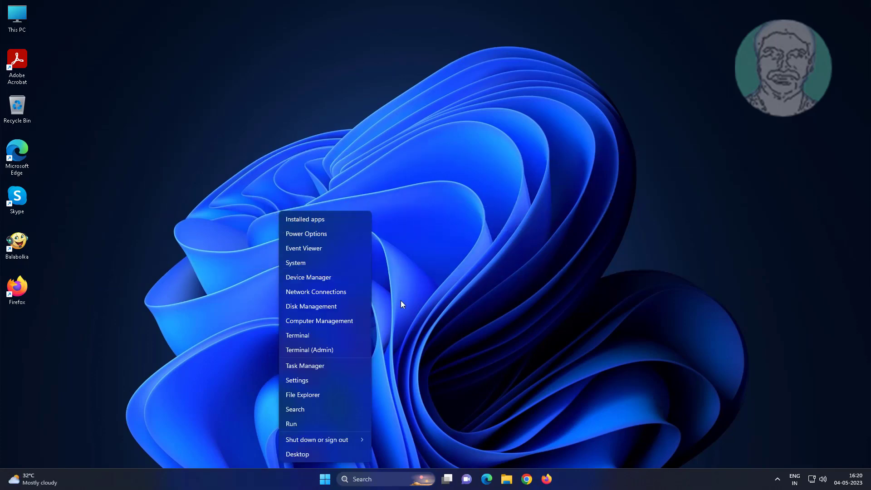
pyautogui.click(322, 281)
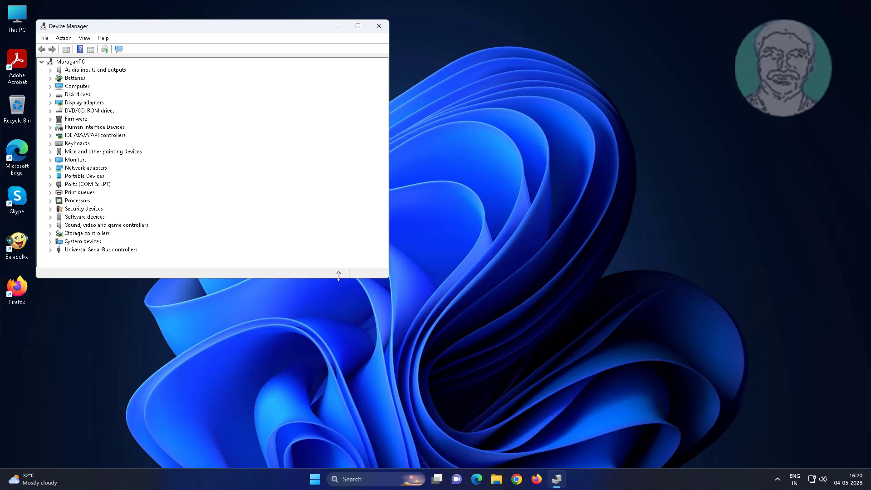
# - Expand Display adapters and bring up the context menu for VMware SVGA 3D
pyautogui.click(76, 103)
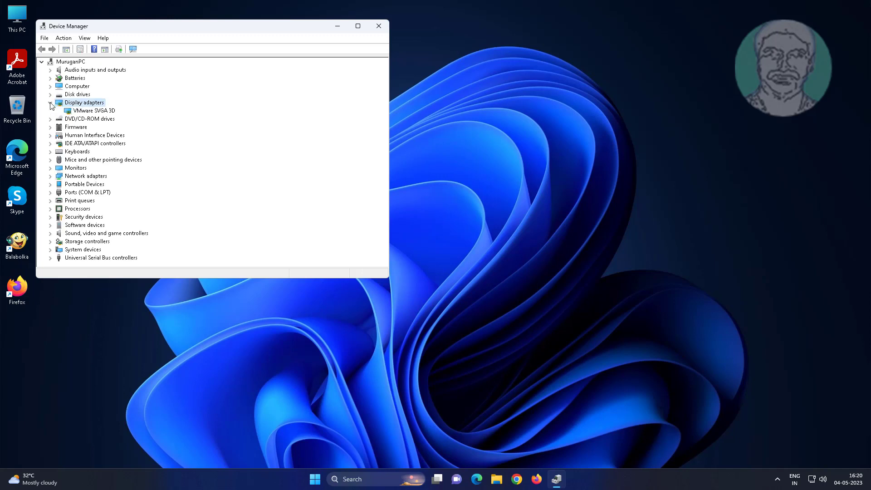
pyautogui.click(102, 111)
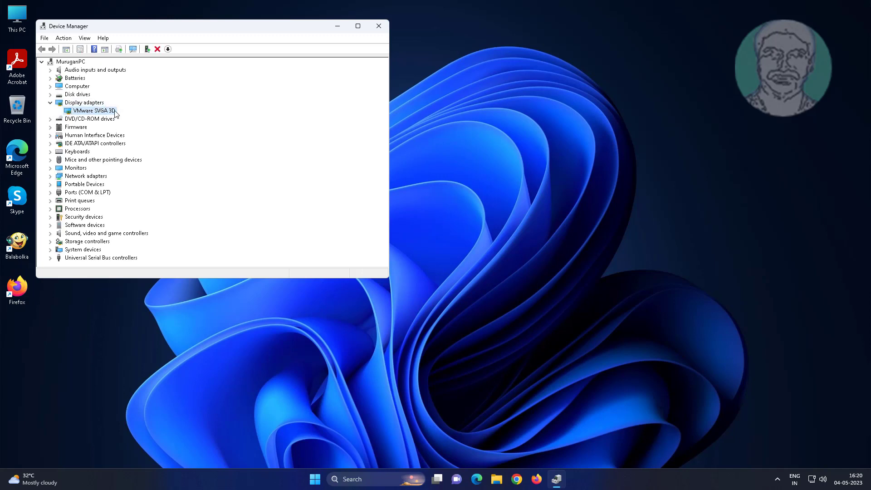
pyautogui.rightClick(116, 113)
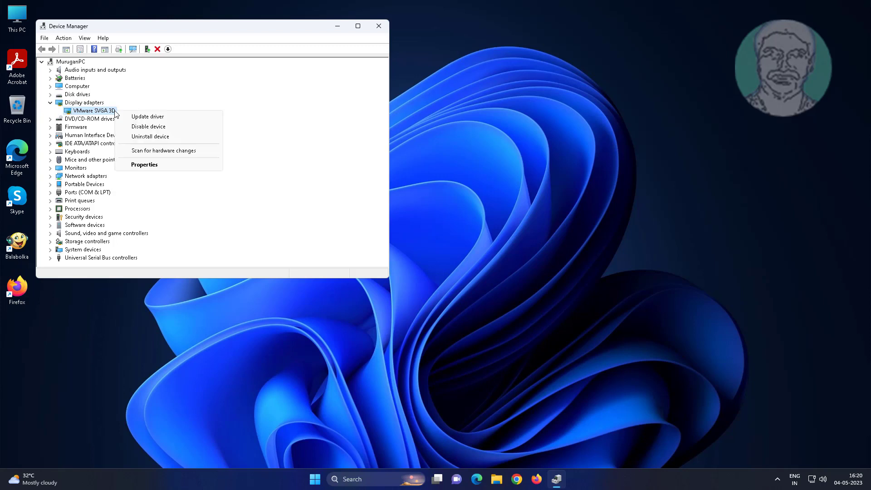
# - Update the VMware SVGA 3D driver with automatic search, then check Windows Update for drivers
pyautogui.click(163, 122)
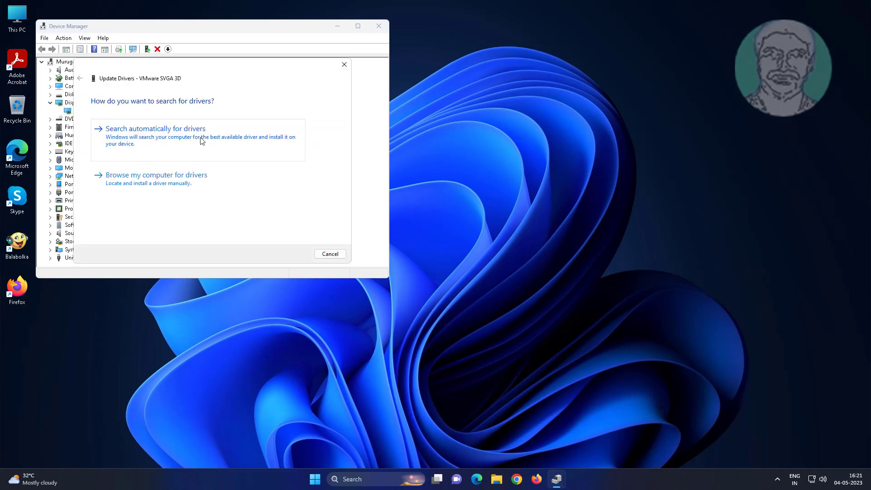
pyautogui.click(228, 138)
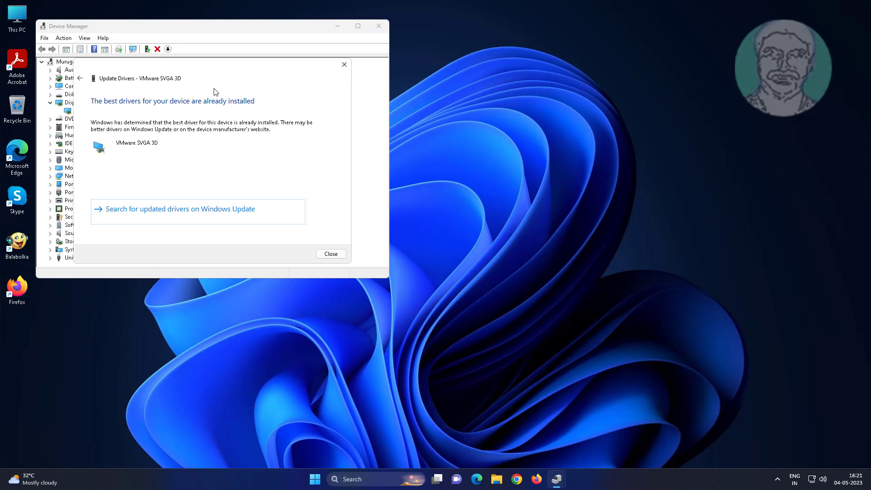
pyautogui.click(233, 210)
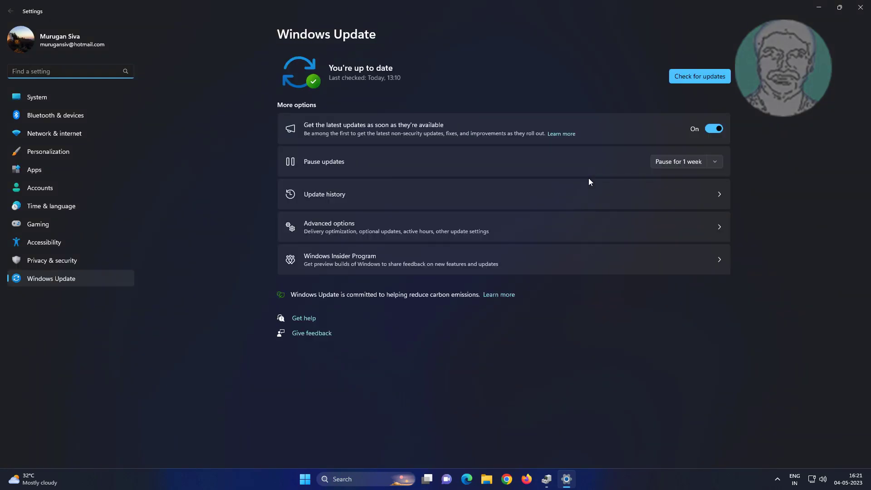
# - Check for updates on the Windows Update page
pyautogui.click(726, 73)
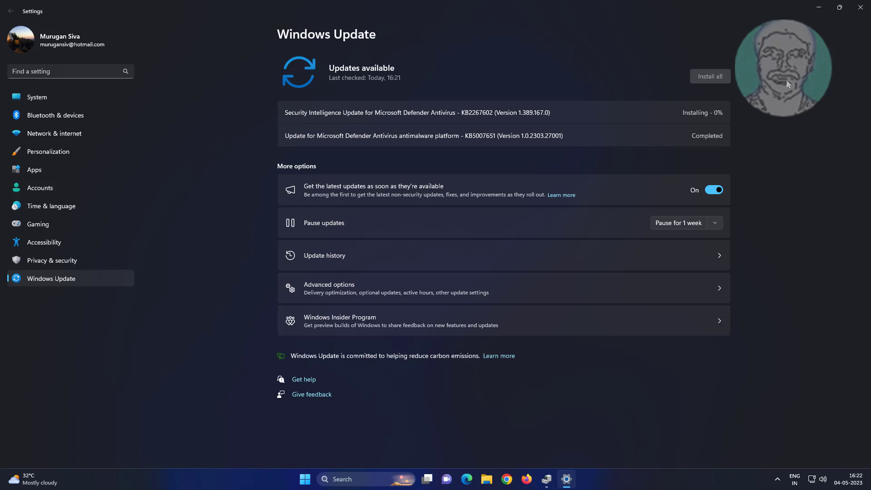
# - Under Advanced options > Optional updates, download and install the .NET Framework cumulative update
pyautogui.click(329, 288)
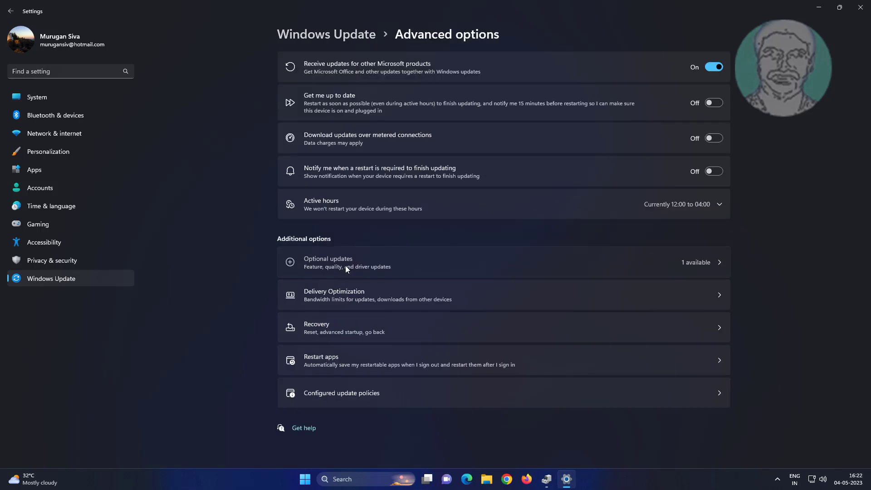
pyautogui.click(345, 265)
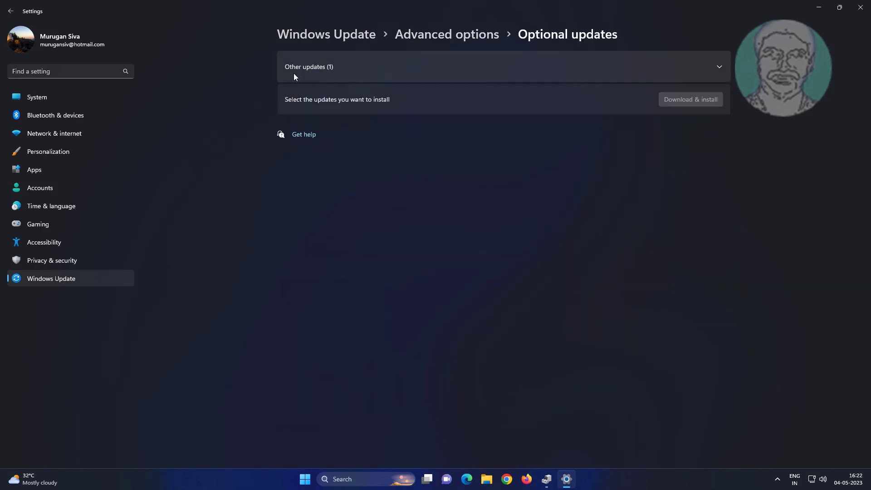
pyautogui.click(388, 64)
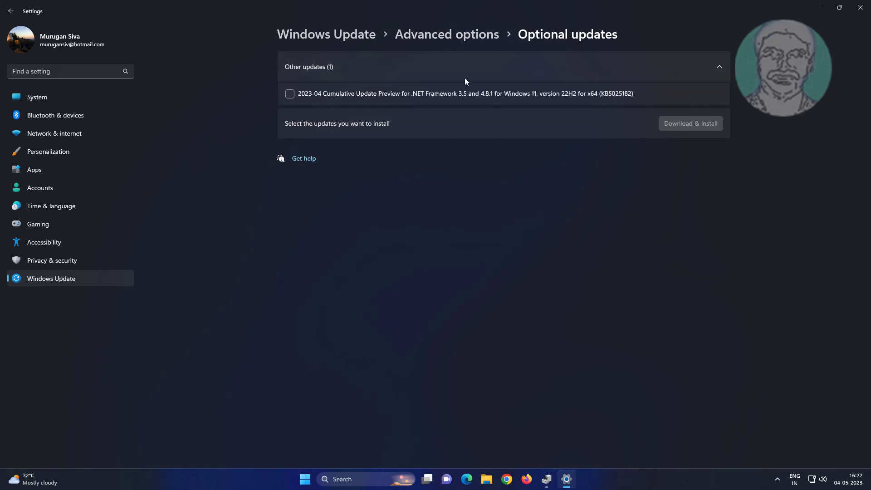
pyautogui.click(290, 94)
pyautogui.click(703, 123)
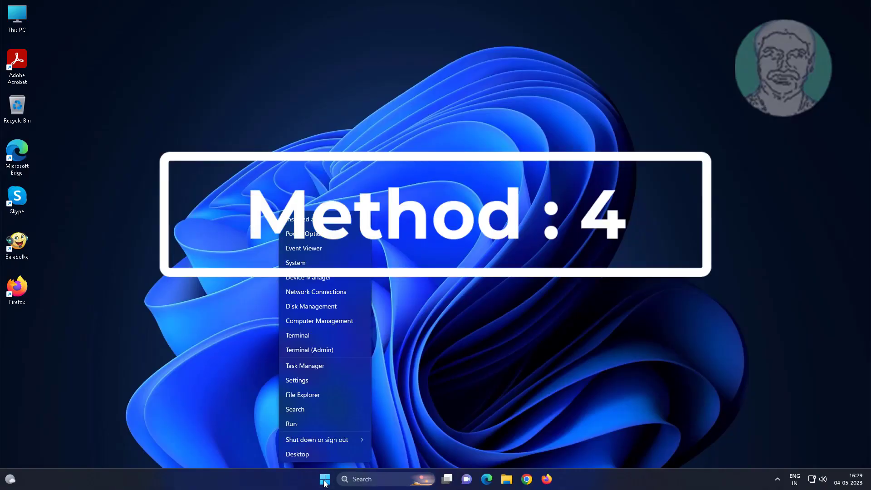
# - Launch Device Manager and start Update driver for VMware SVGA 3D under Display adapters
pyautogui.click(316, 277)
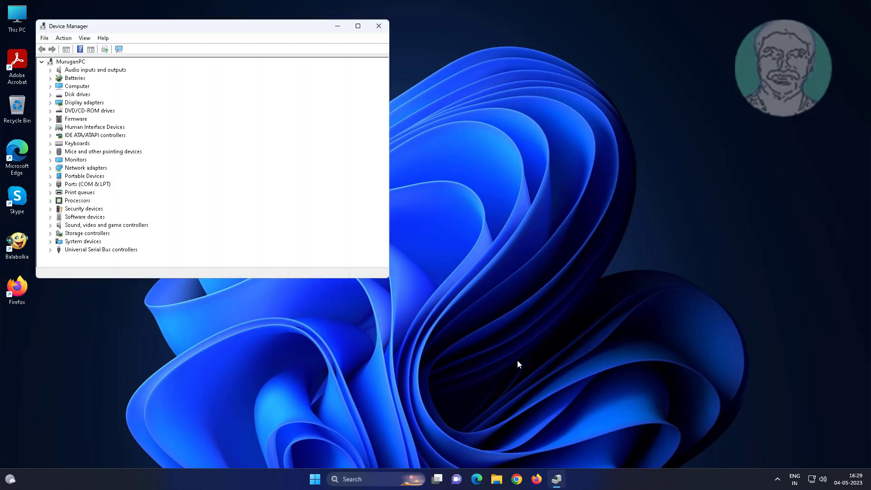
pyautogui.click(91, 104)
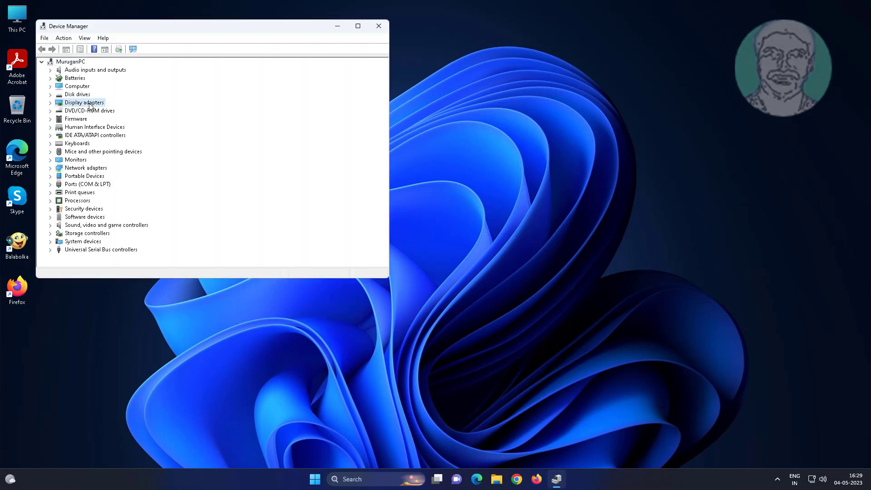
pyautogui.click(50, 103)
pyautogui.click(91, 111)
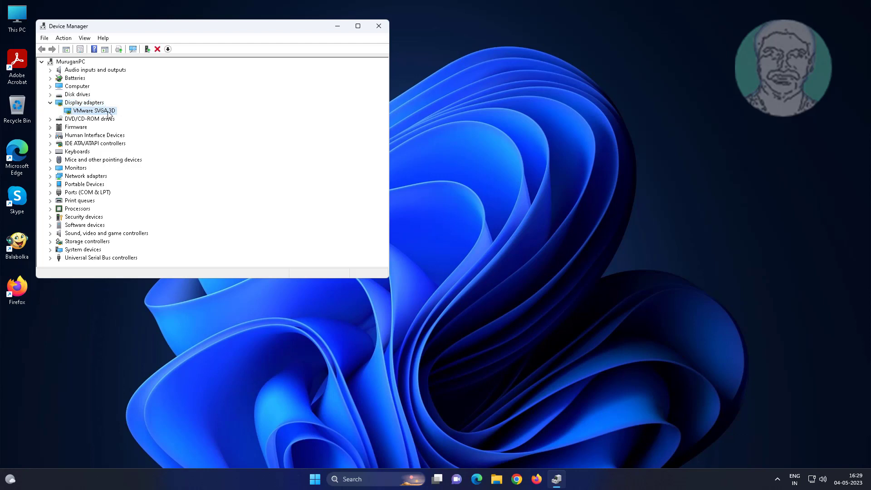
pyautogui.rightClick(110, 112)
pyautogui.click(144, 119)
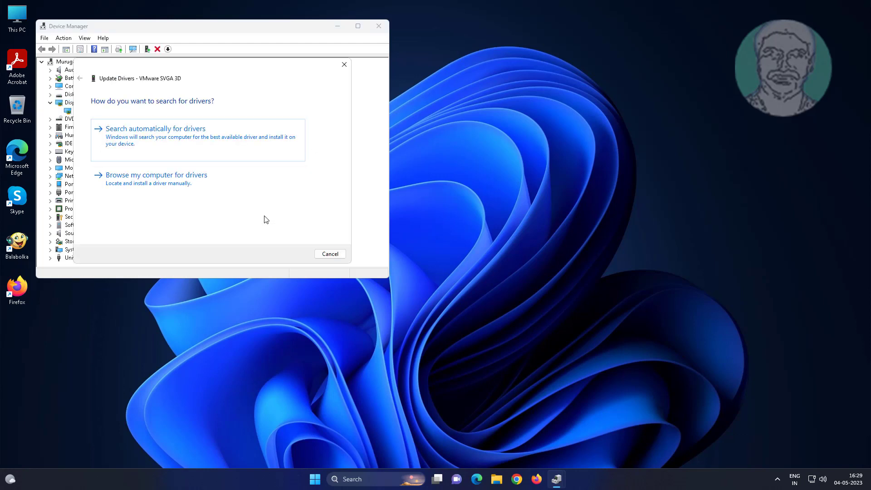
# - Browse this computer, pick from the compatible list and install VMware SVGA 3D version 9.17.5.1
pyautogui.click(180, 183)
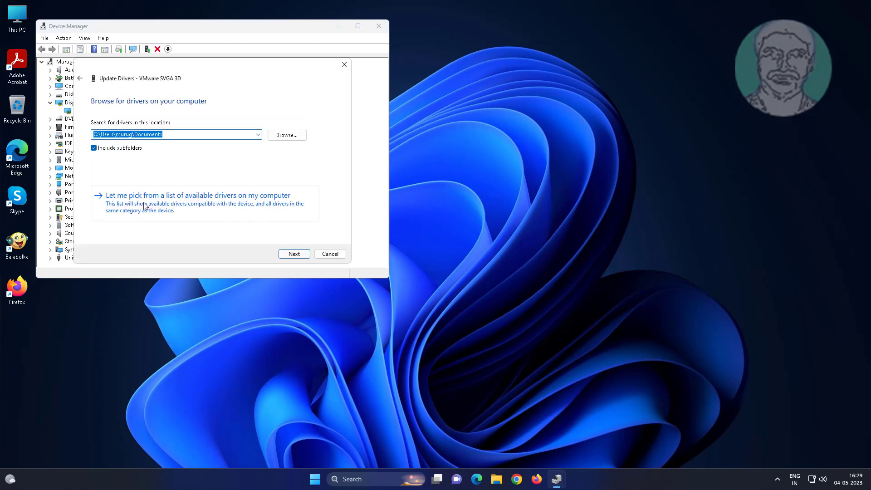
pyautogui.click(174, 207)
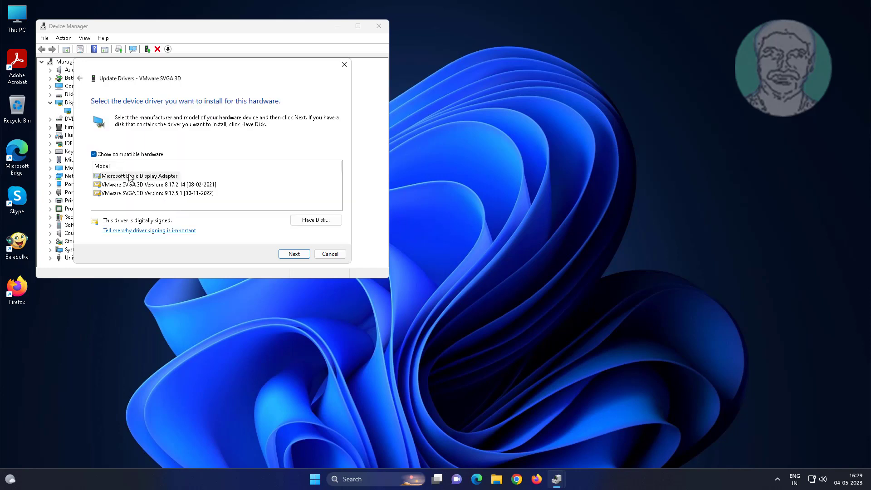
pyautogui.click(135, 176)
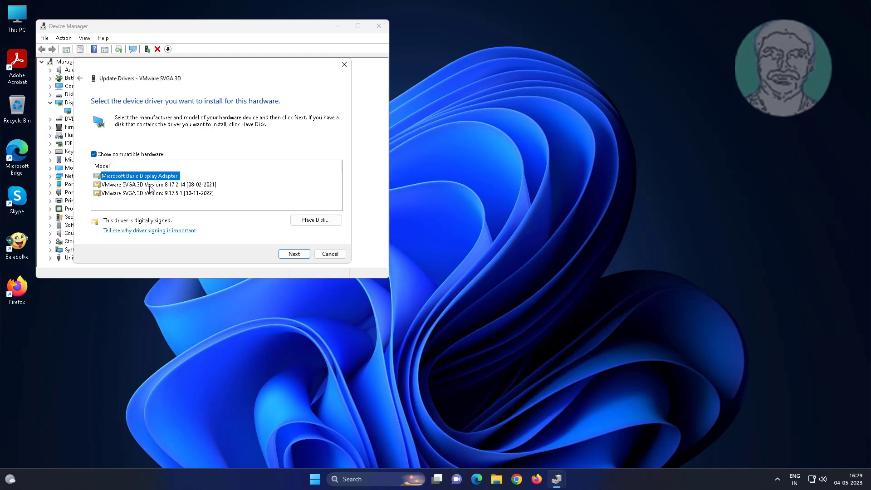
pyautogui.click(151, 194)
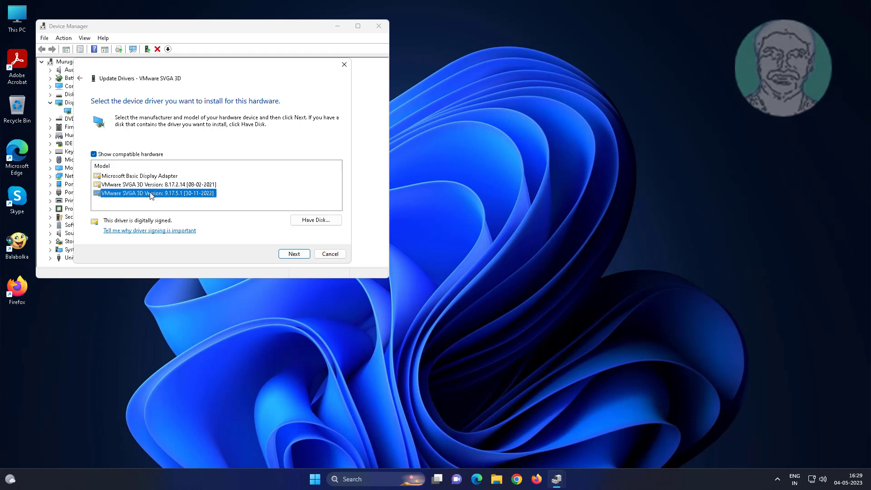
pyautogui.click(292, 255)
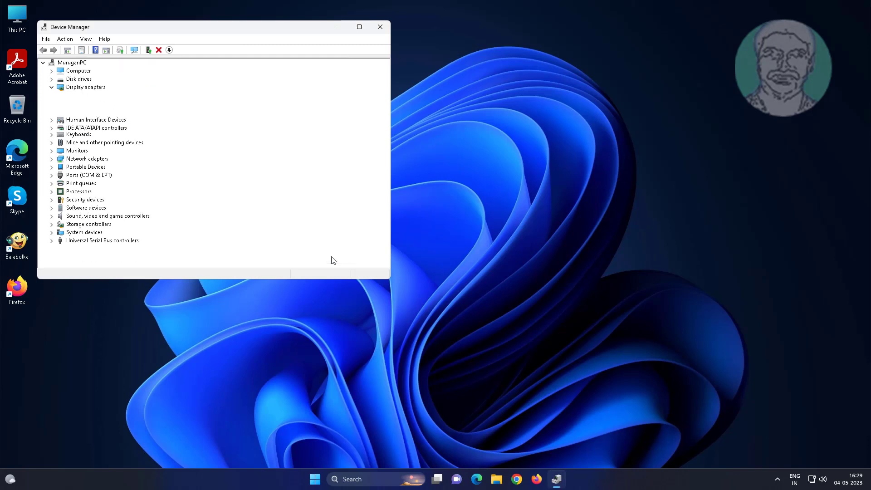
# - Close Device Manager and reopen it from the Win+X menu
pyautogui.click(381, 28)
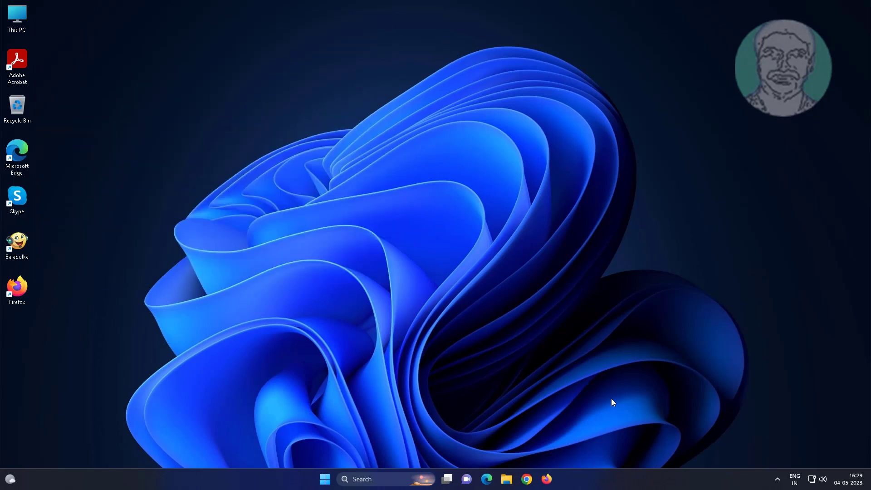
pyautogui.rightClick(324, 478)
pyautogui.click(315, 277)
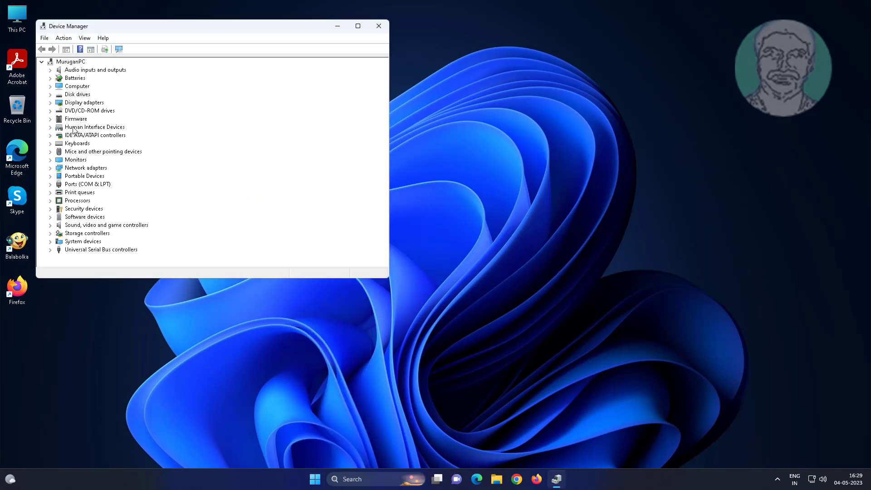
# - Uninstall the VMware SVGA 3D display adapter, close Device Manager and bring up the Start power options
pyautogui.click(80, 108)
pyautogui.click(51, 103)
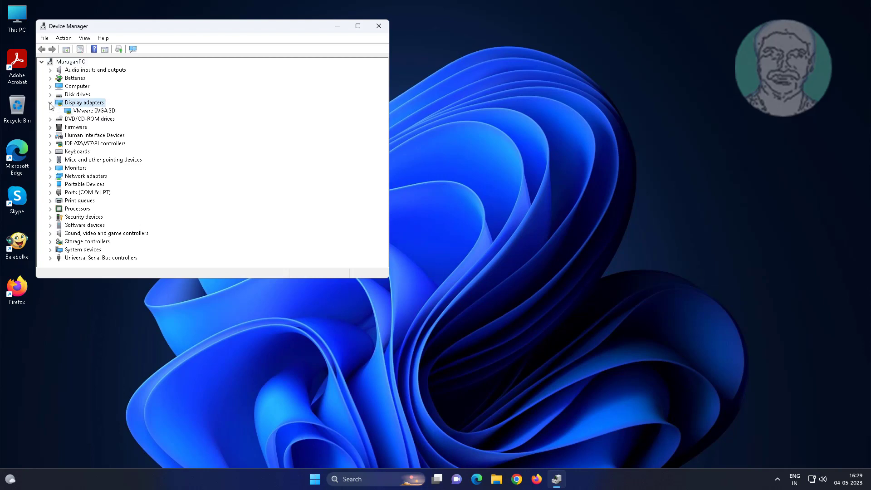
pyautogui.rightClick(102, 113)
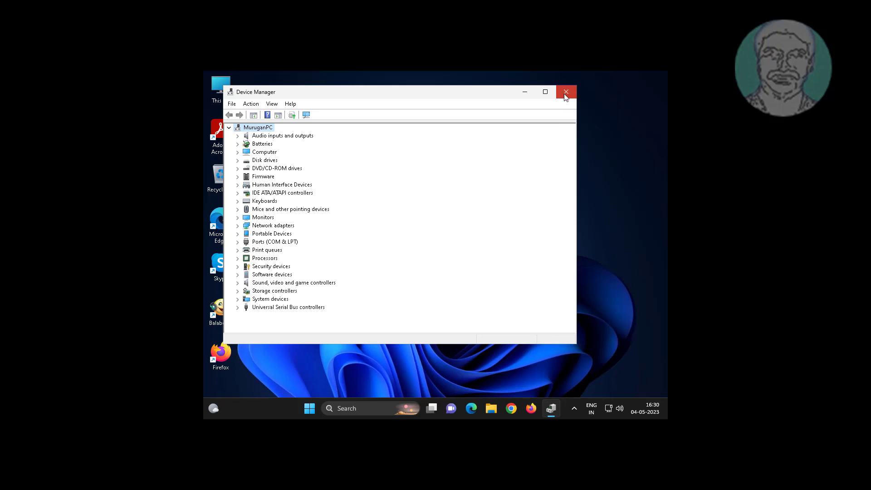
pyautogui.click(565, 91)
pyautogui.click(326, 408)
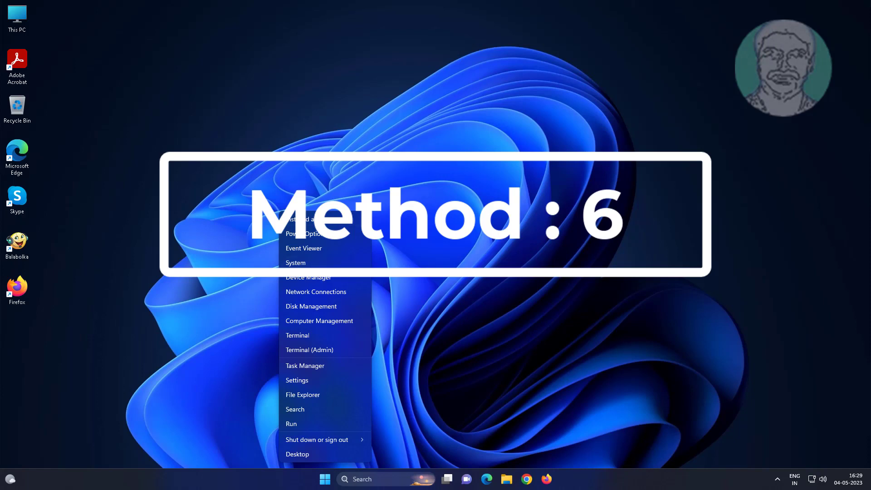
# - Check that Display adapters lists Intel(R) UHD Graphics 630, then close Device Manager
pyautogui.click(314, 277)
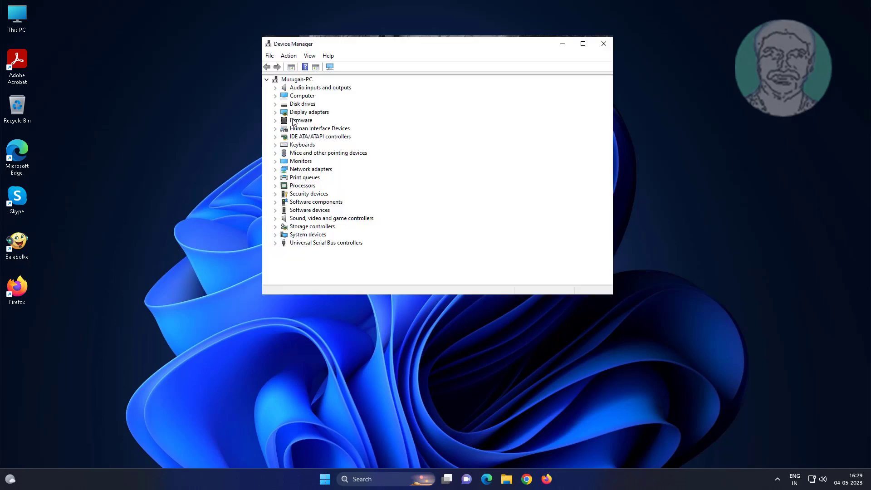
pyautogui.click(300, 113)
pyautogui.click(339, 122)
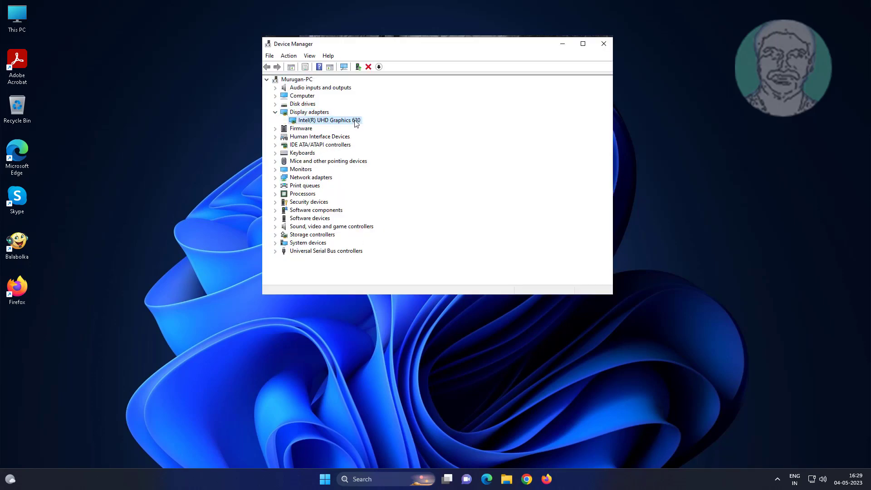
pyautogui.rightClick(355, 123)
pyautogui.click(347, 123)
pyautogui.click(604, 45)
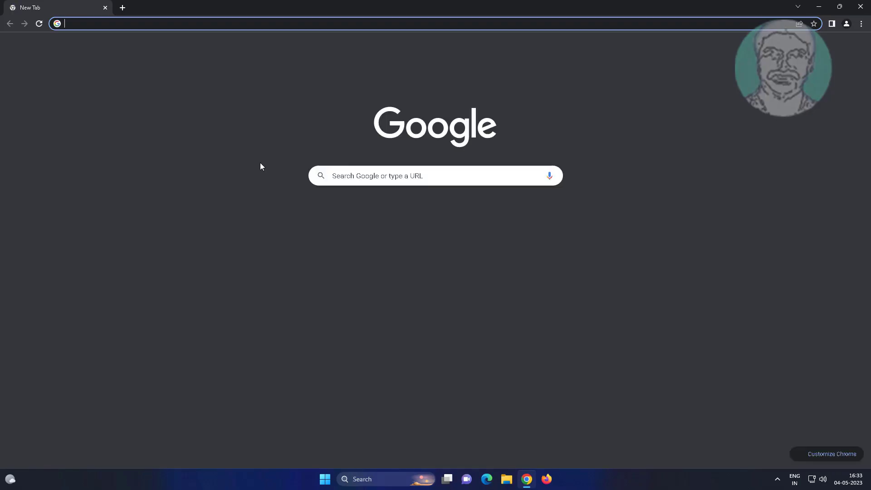
# - Search 'intel uhd graphics 630 driver' and open Intel's UHD Graphics 630 support result
pyautogui.click(184, 23)
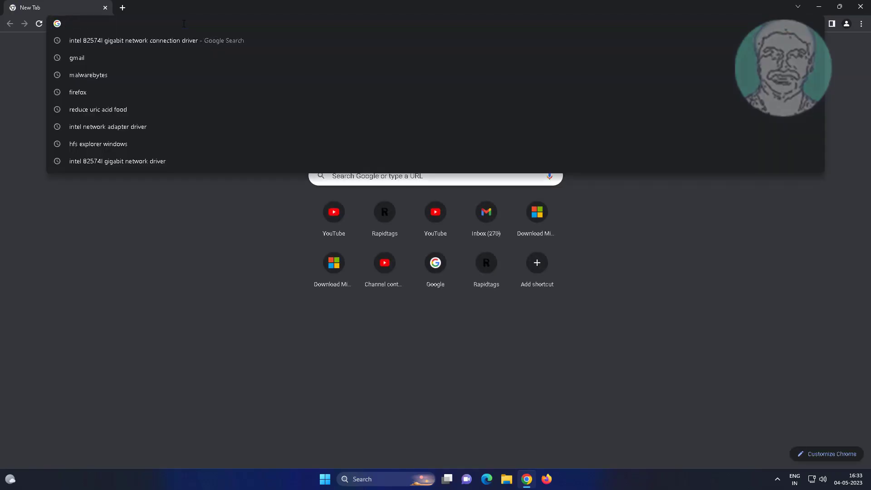
pyautogui.write('intel')
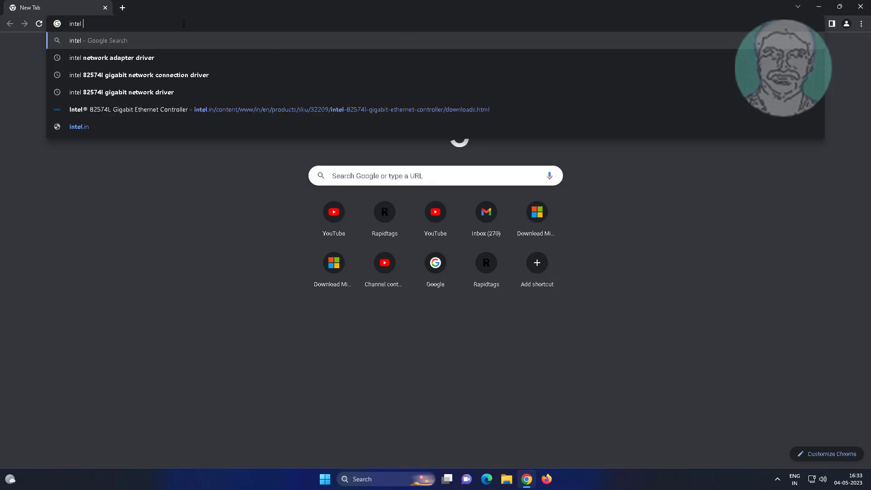
pyautogui.write(' uhd gr')
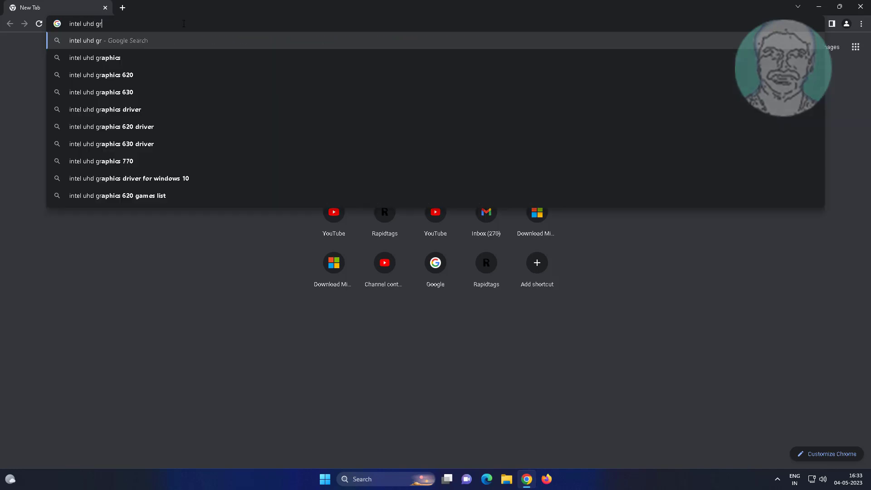
pyautogui.write('aphics')
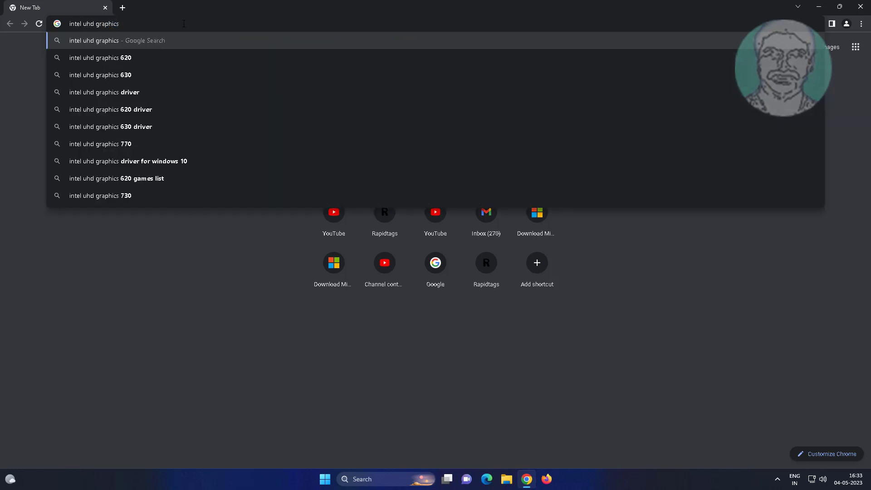
pyautogui.write(' 630 driver')
pyautogui.press('Return')
pyautogui.click(190, 143)
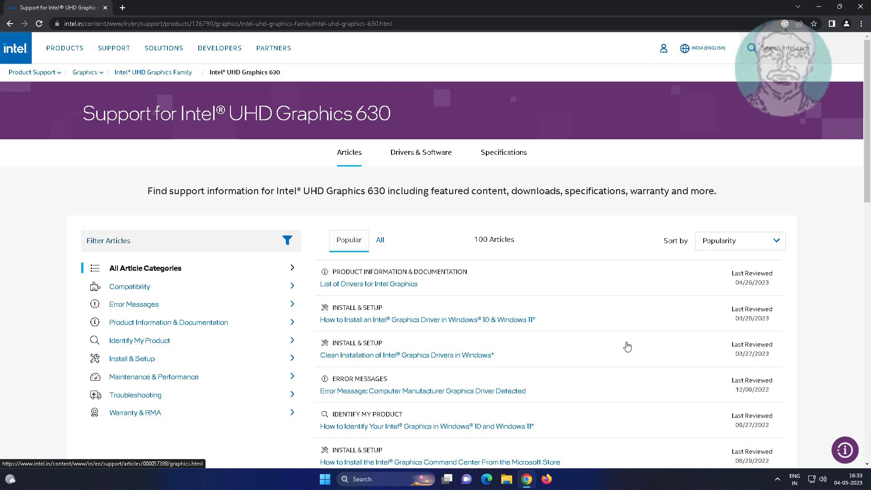
# - Download the Intel 6th-10th Gen Processor Graphics Windows driver from Drivers & Software
pyautogui.click(429, 155)
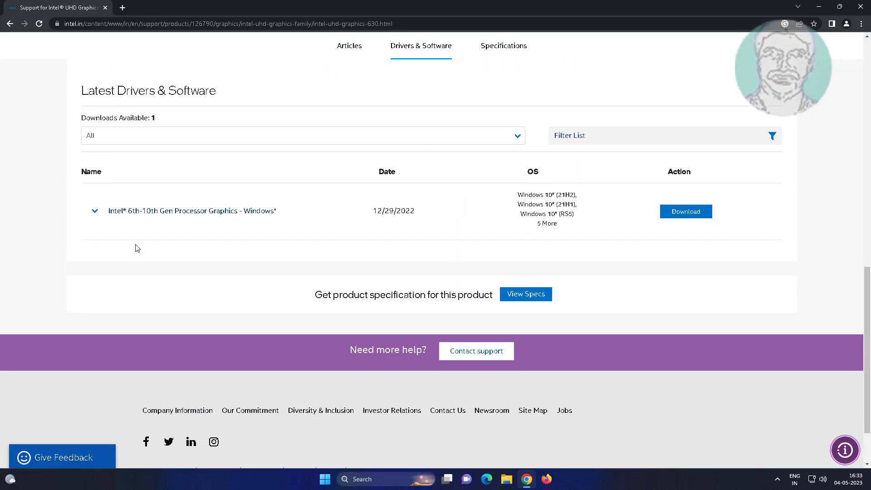
pyautogui.click(688, 215)
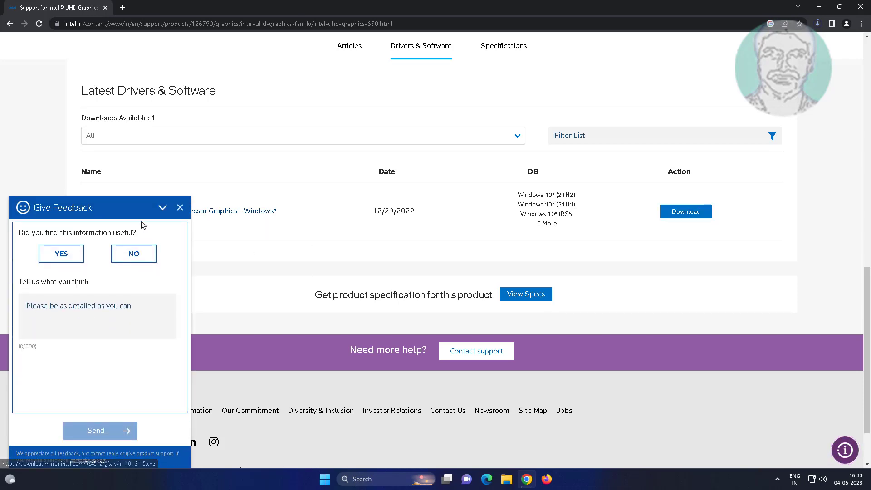
pyautogui.click(180, 207)
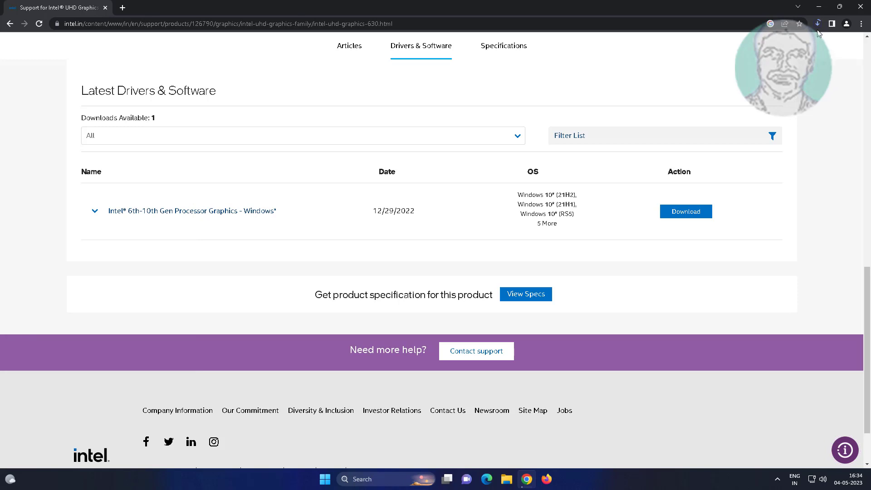
pyautogui.scroll(8, 846, 148)
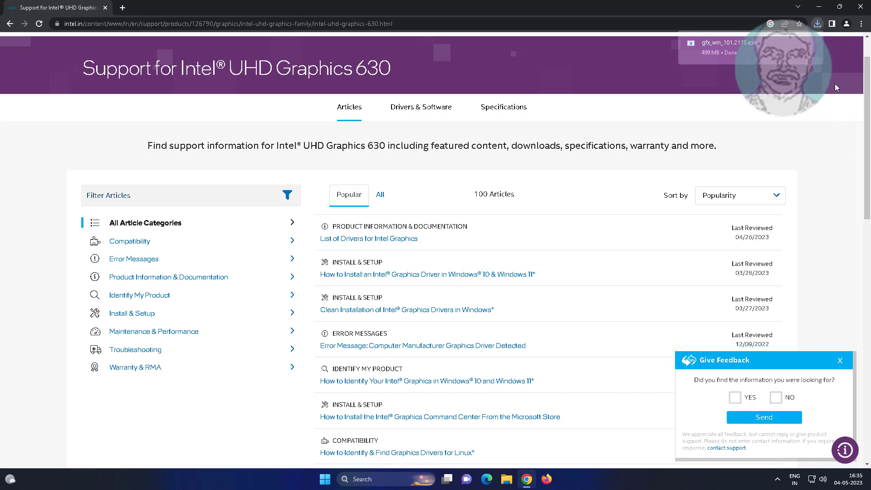
# - Launch the downloaded gfx_win_101.2115.exe installer from Chrome's downloads list
pyautogui.click(817, 24)
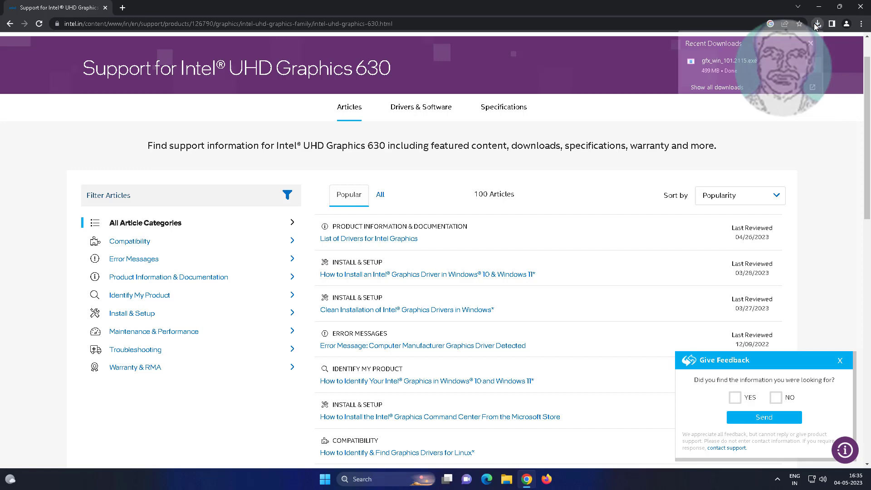
pyautogui.click(725, 63)
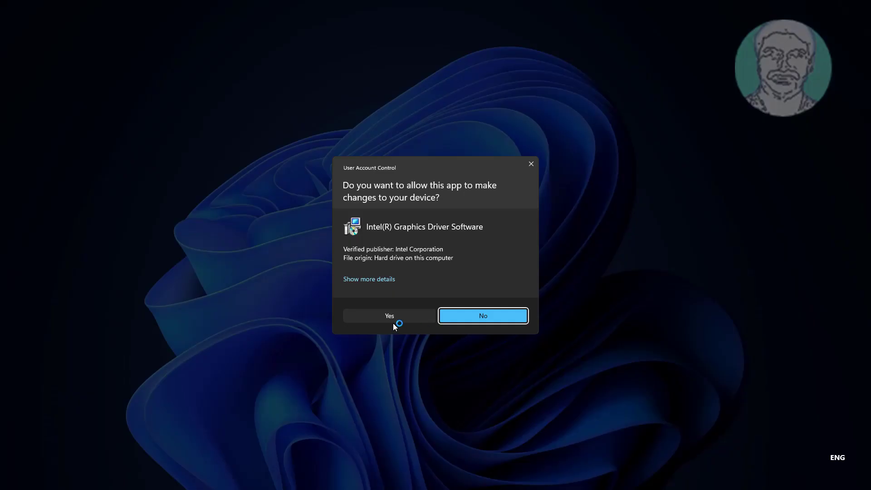
# - Approve the User Account Control prompt so the Intel Graphics Driver installer starts
pyautogui.click(392, 324)
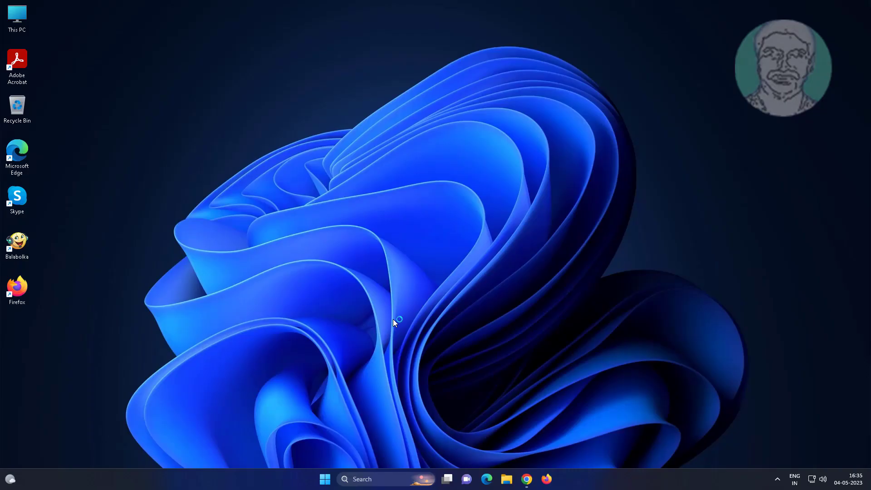